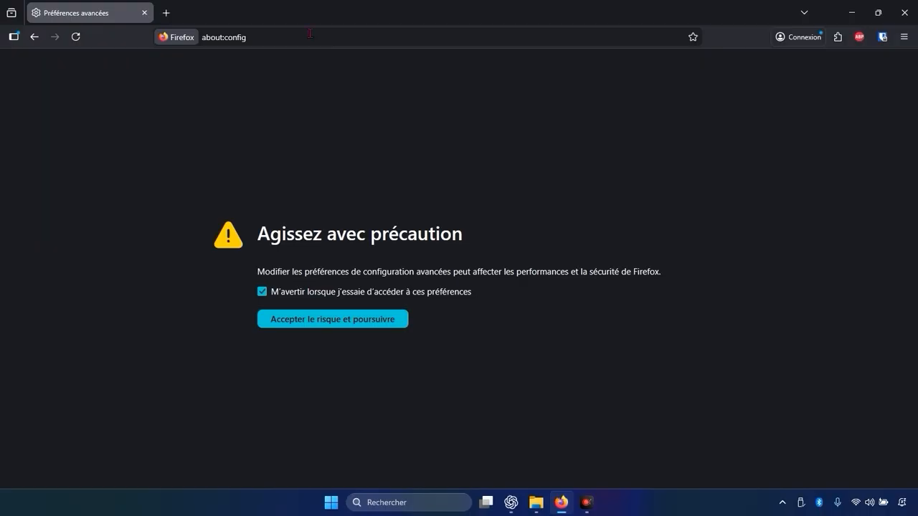
Accept the advanced-preferences risk warning, find privacy.resistFingerprinting and toggle it on
{"action": "left_click", "coordinate": [318, 318]}
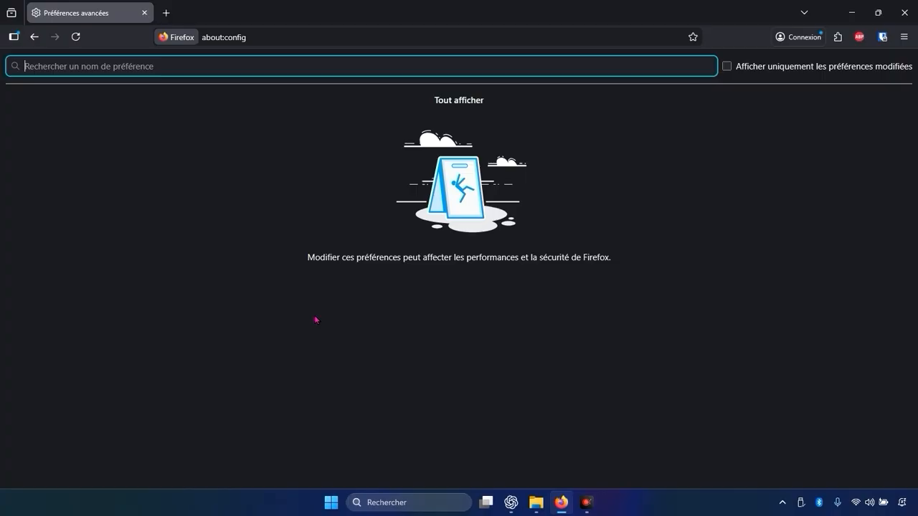
{"action": "type", "text": "privacy.resistFingerprinting"}
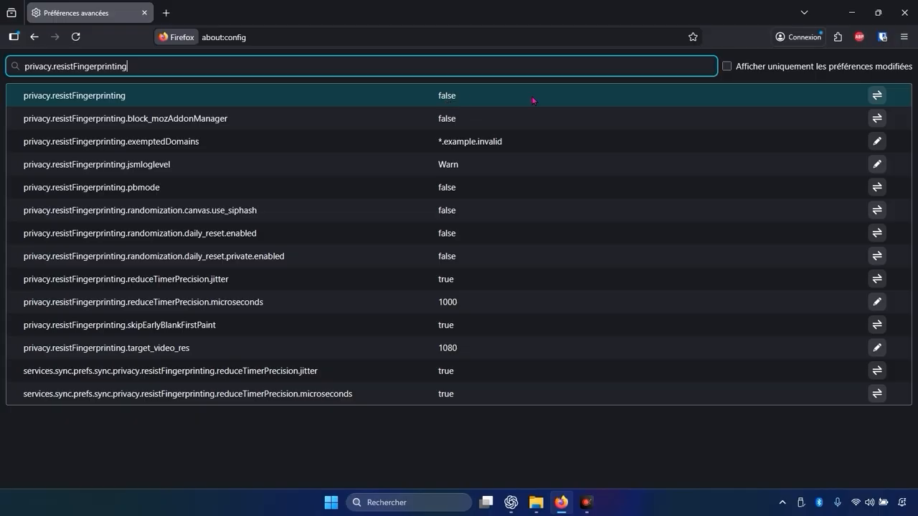
{"action": "left_click", "coordinate": [876, 95]}
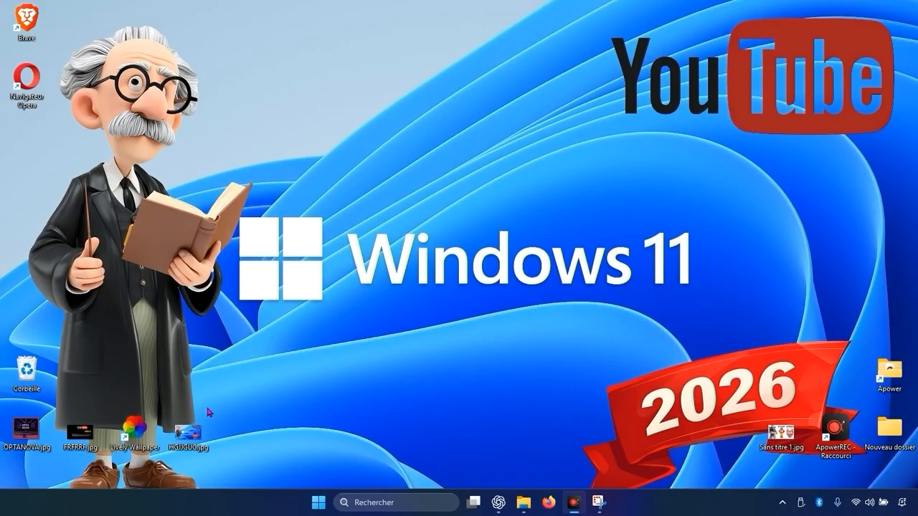
Switch to Google Chrome and load the ad privacy settings at chrome://settings/adPrivacy
{"action": "left_click", "coordinate": [319, 502]}
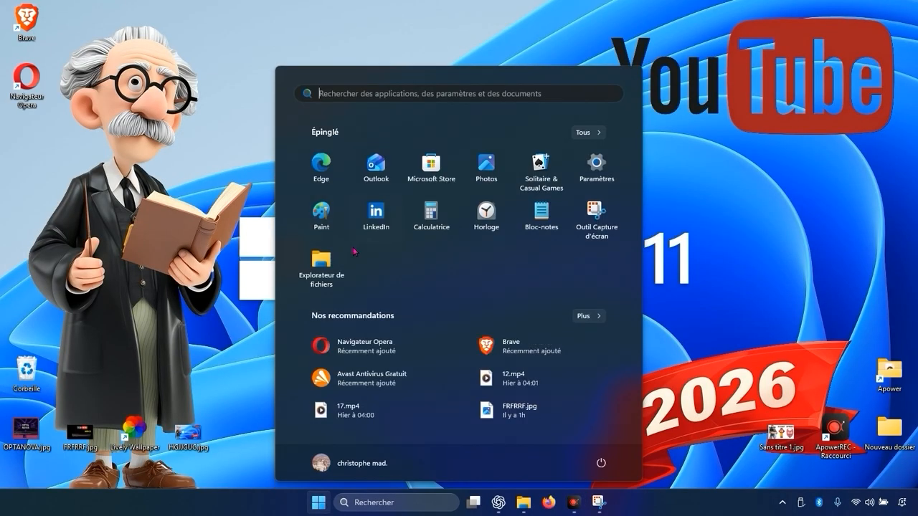
{"action": "type", "text": "chr"}
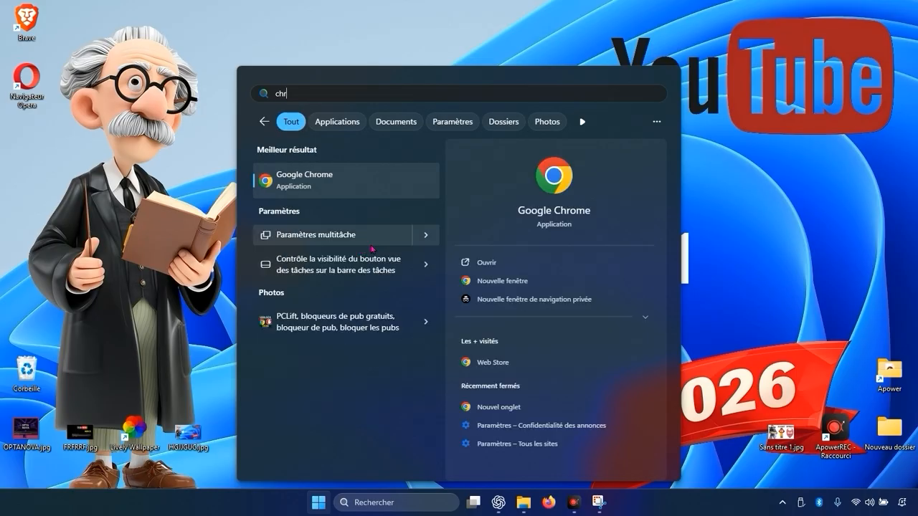
{"action": "left_click", "coordinate": [375, 182]}
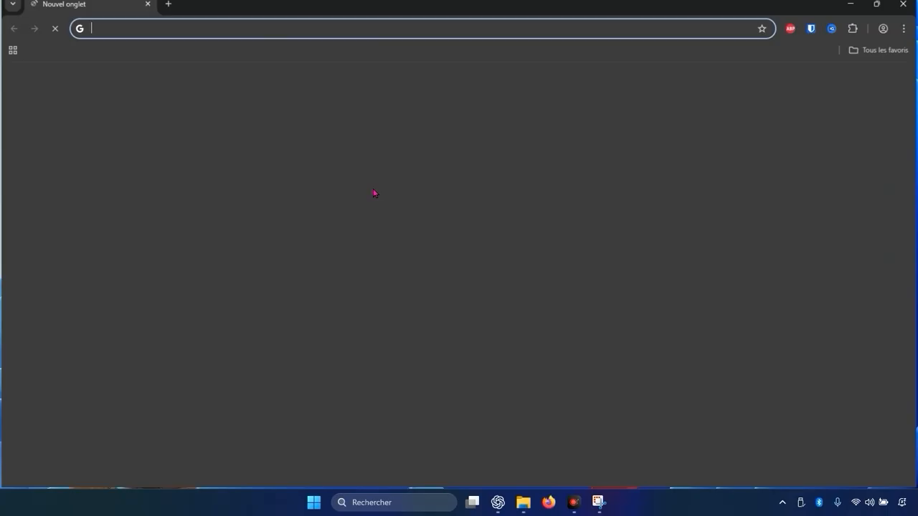
{"action": "right_click", "coordinate": [266, 34]}
{"action": "left_click", "coordinate": [312, 128]}
{"action": "key", "text": "Return"}
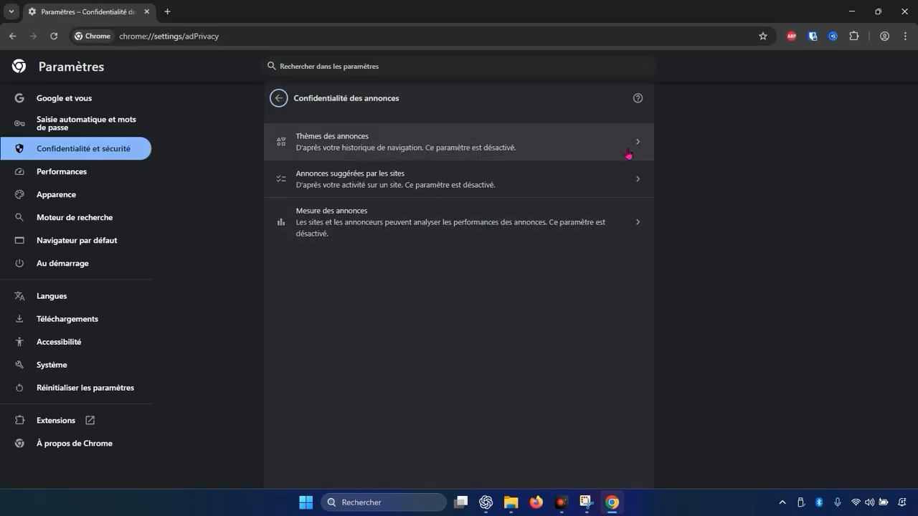
Check the Thèmes des annonces, Annonces suggérées par les sites and Mesure des annonces settings, and close Chrome
{"action": "left_click", "coordinate": [369, 143]}
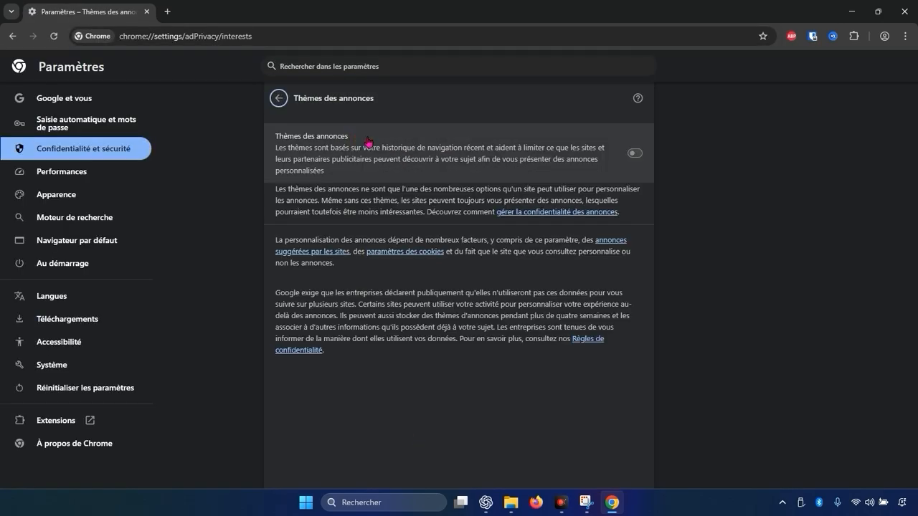
{"action": "left_click", "coordinate": [278, 98]}
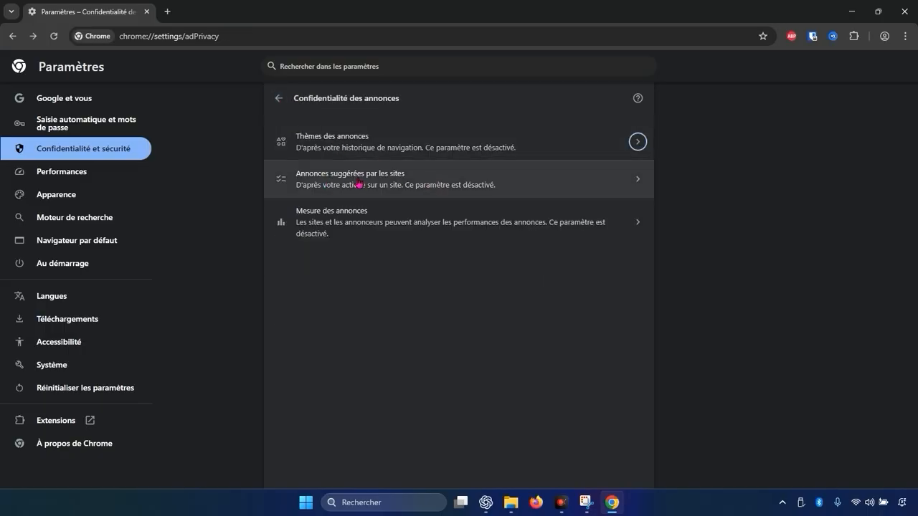
{"action": "left_click", "coordinate": [372, 181]}
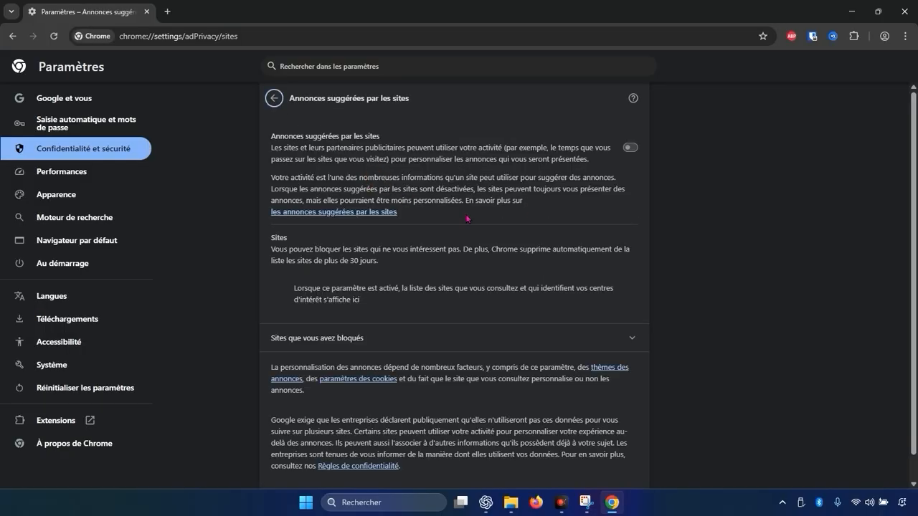
{"action": "left_click", "coordinate": [274, 98]}
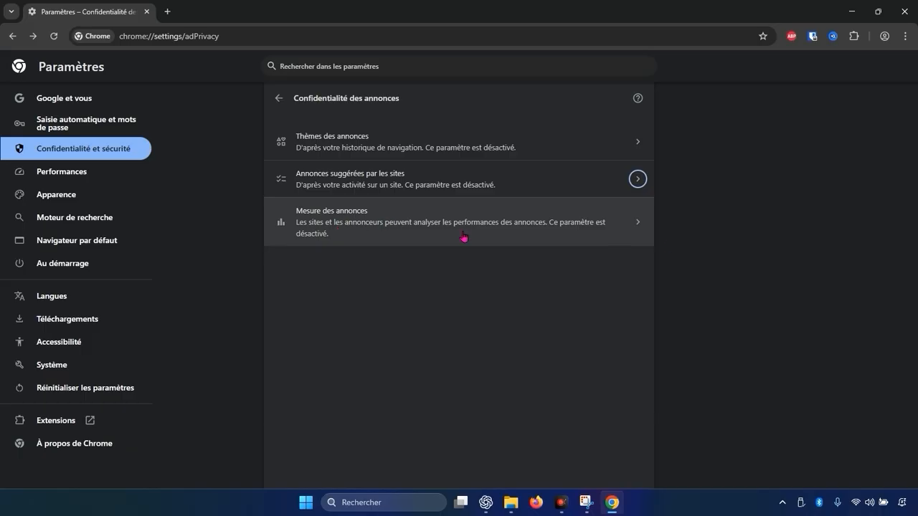
{"action": "left_click", "coordinate": [637, 226]}
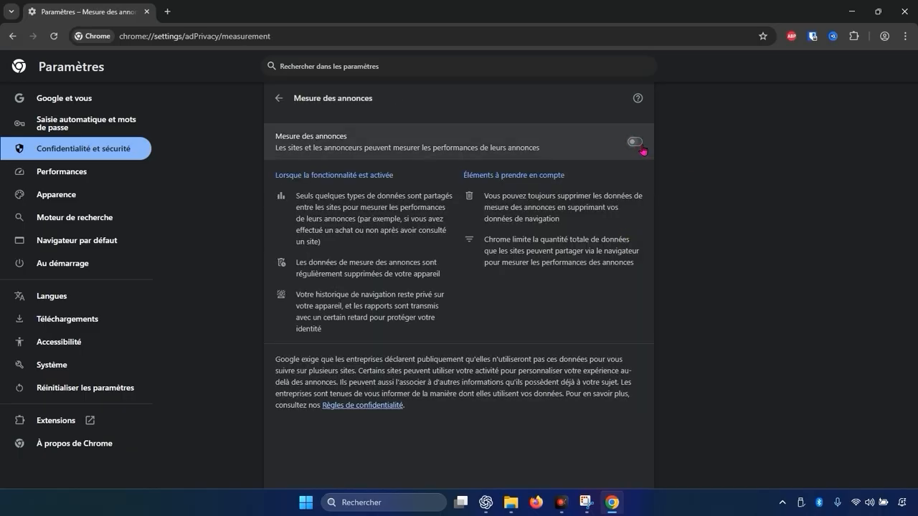
{"action": "left_click", "coordinate": [278, 98]}
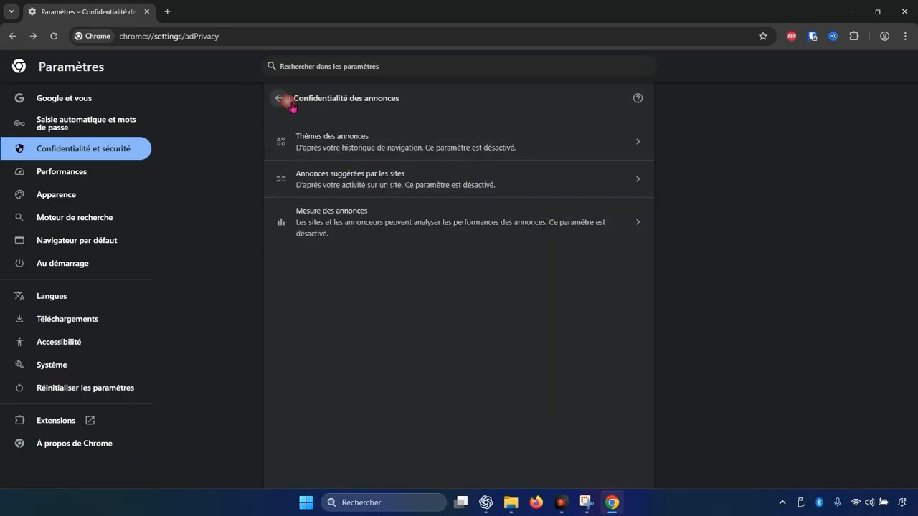
{"action": "left_click", "coordinate": [905, 12]}
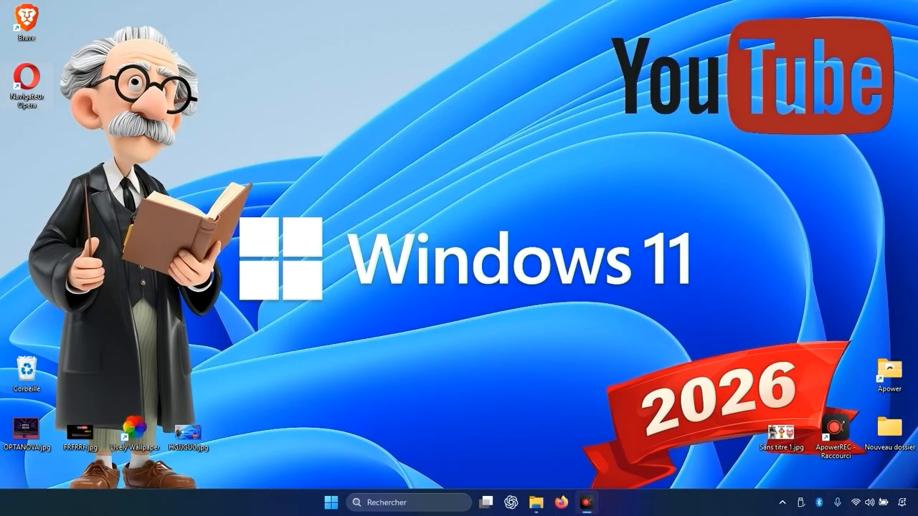
Switch to Brave, close the existing settings tab and open the browser settings again
{"action": "double_click", "coordinate": [26, 21]}
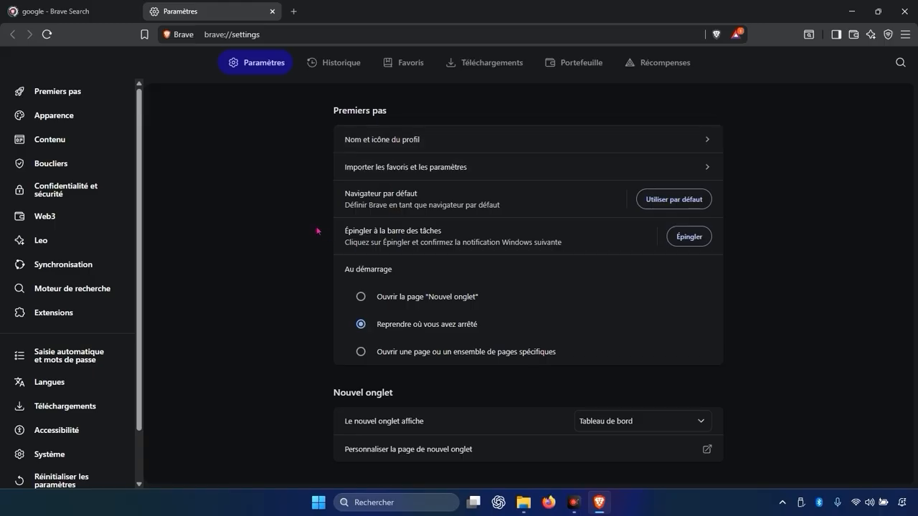
{"action": "left_click", "coordinate": [42, 14]}
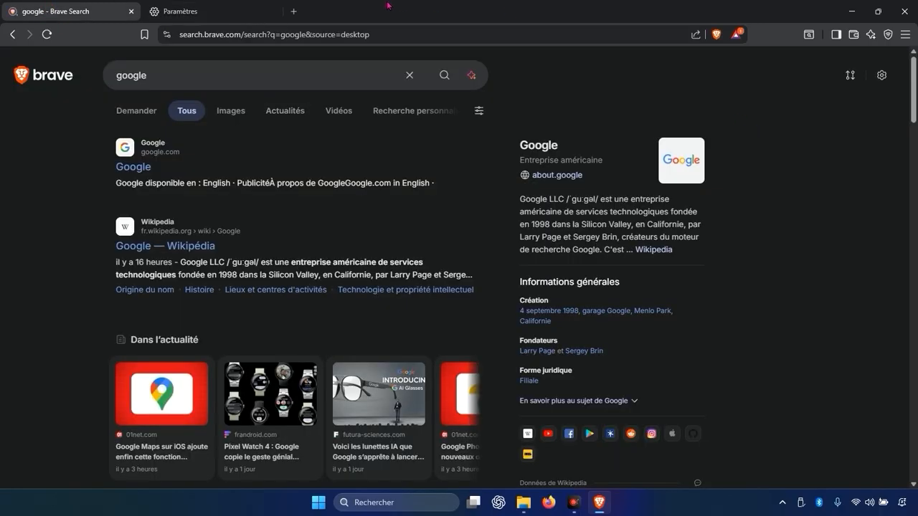
{"action": "left_click", "coordinate": [272, 12]}
{"action": "left_click", "coordinate": [905, 35]}
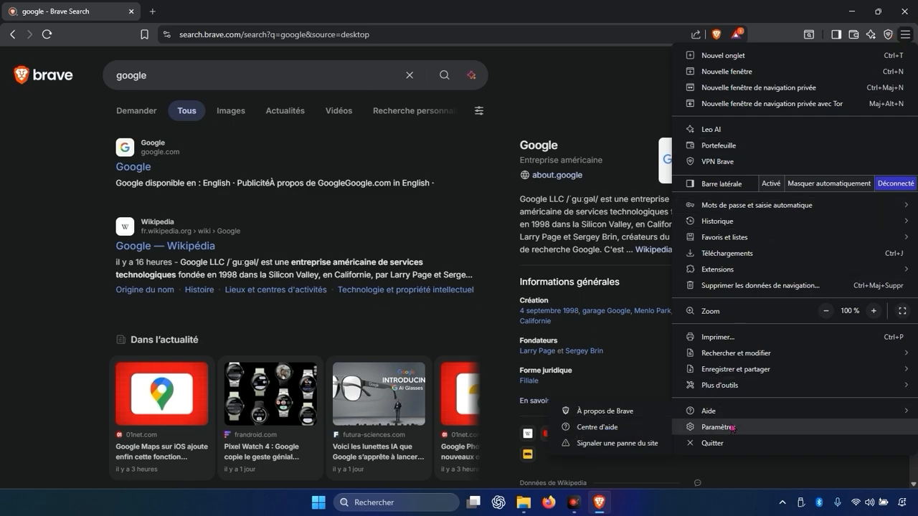
{"action": "left_click", "coordinate": [727, 428]}
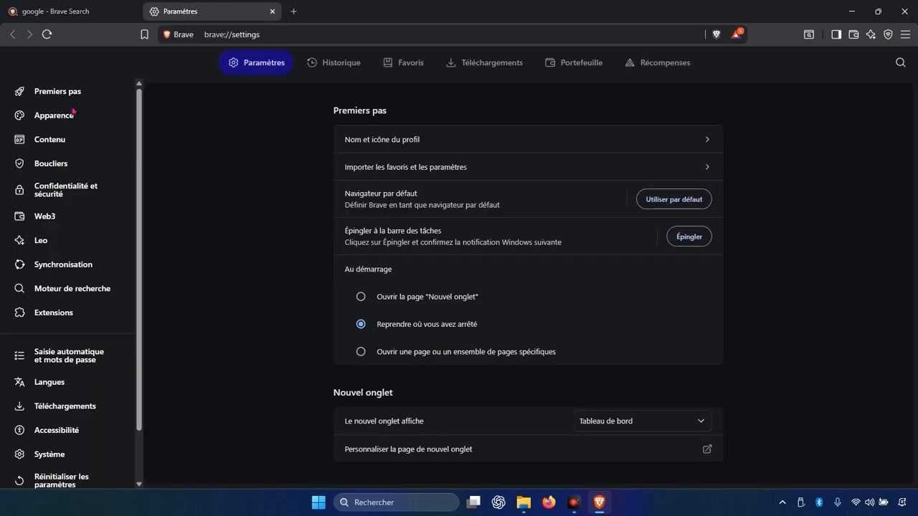
Set "Bloquer les traqueurs et annonces" to Agressif in the Boucliers settings
{"action": "left_click", "coordinate": [60, 188]}
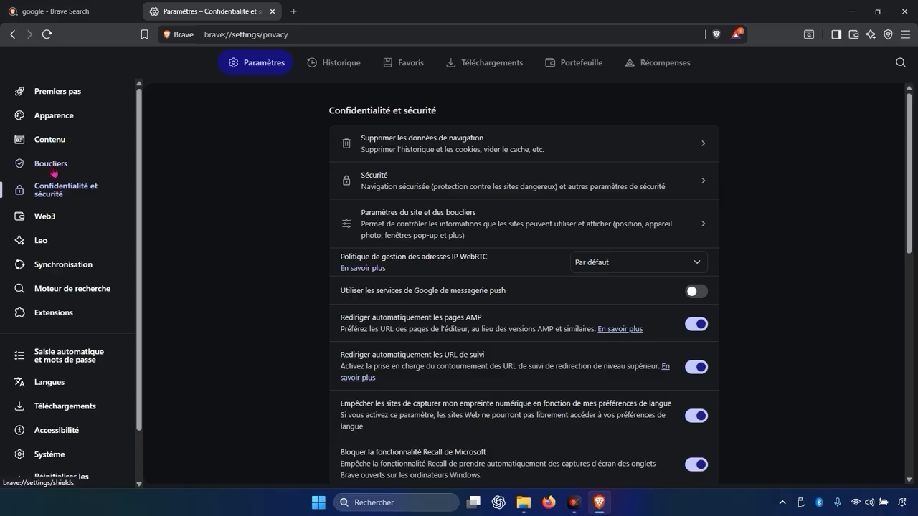
{"action": "left_click", "coordinate": [53, 167]}
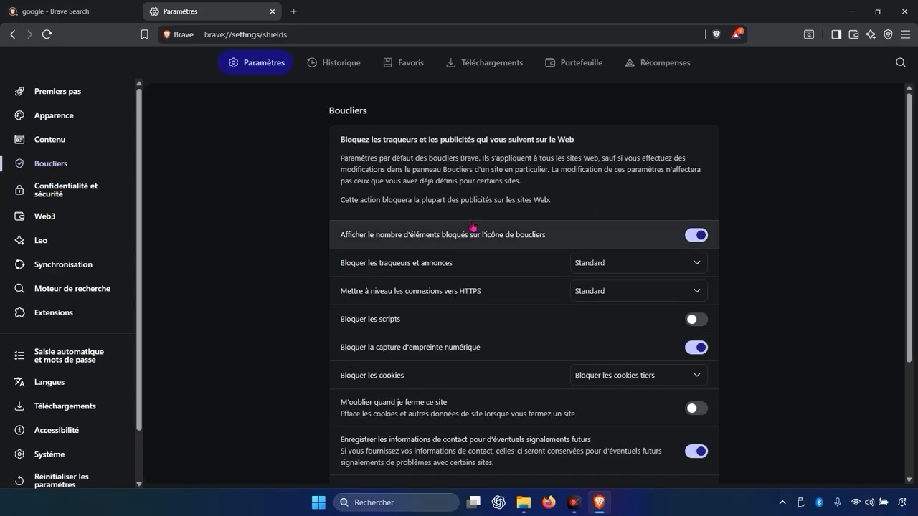
{"action": "left_click", "coordinate": [611, 266]}
{"action": "left_click", "coordinate": [614, 296]}
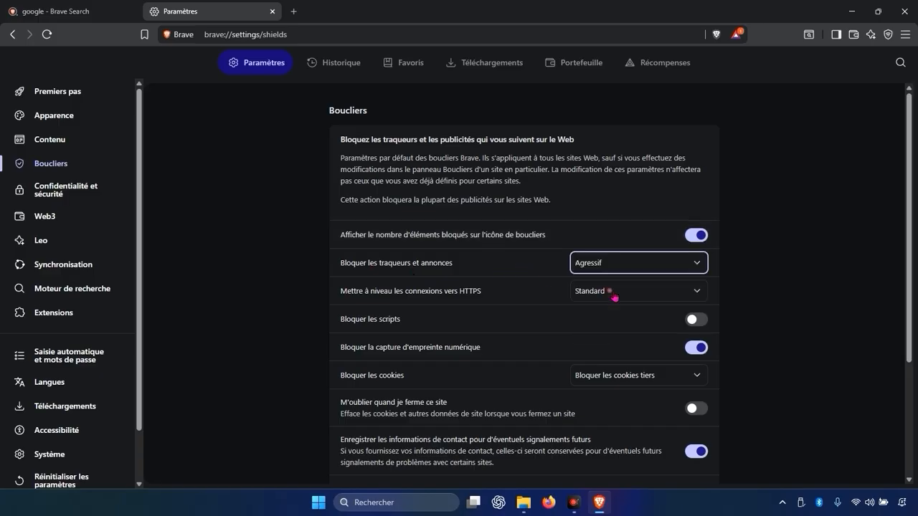
Set "Mettre à niveau les connexions vers HTTPS" to Strict
{"action": "scroll", "coordinate": [834, 281], "scroll_direction": "down", "scroll_amount": 2}
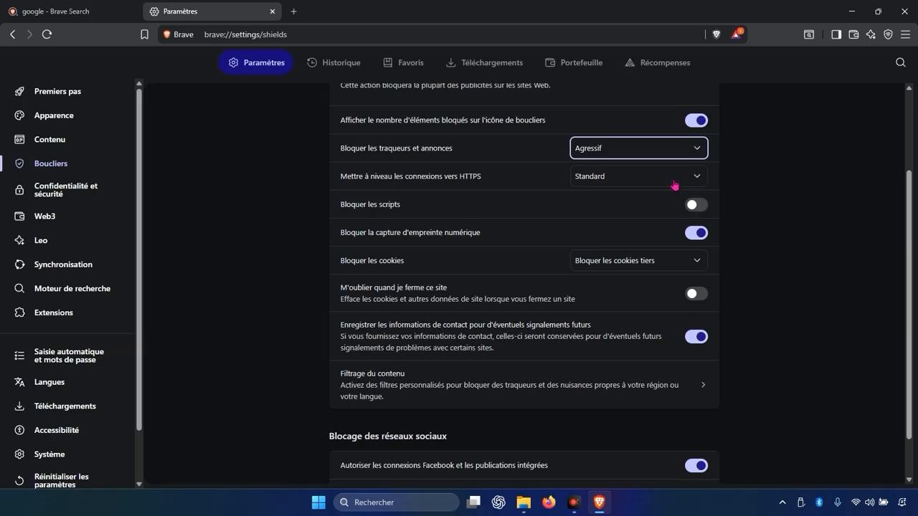
{"action": "key", "text": "Tab"}
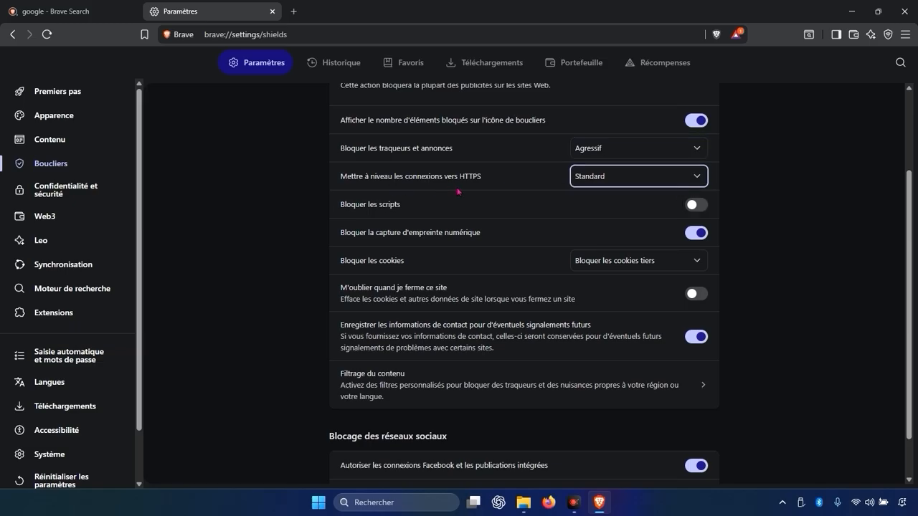
{"action": "left_click", "coordinate": [578, 181]}
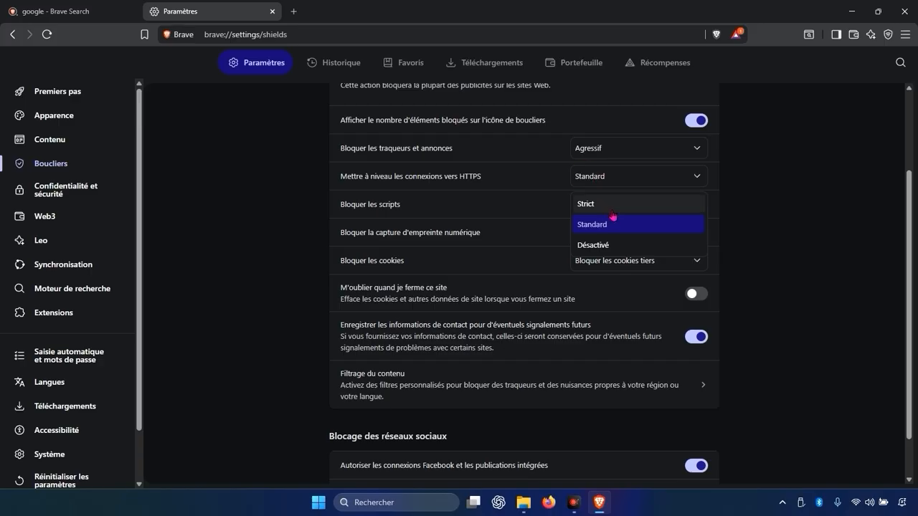
{"action": "left_click", "coordinate": [608, 207]}
{"action": "left_click", "coordinate": [767, 231]}
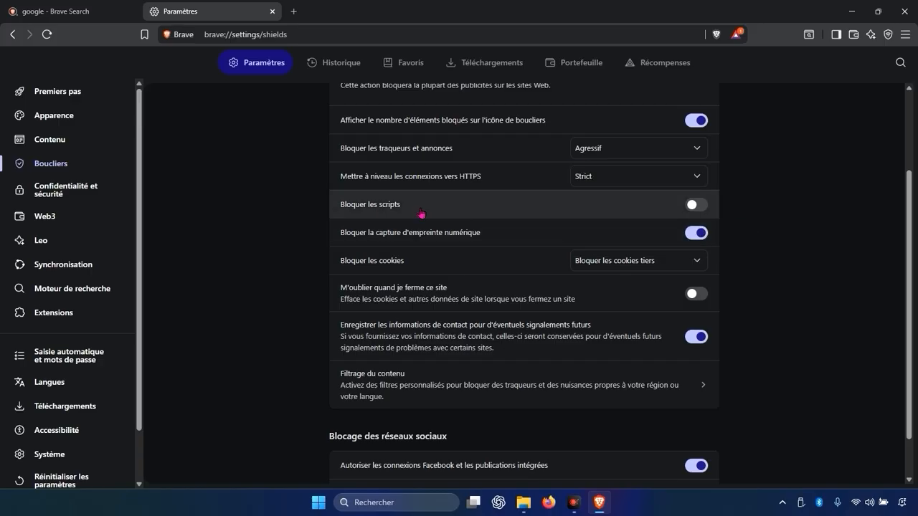
View the available options for "Bloquer les cookies" without choosing another one
{"action": "scroll", "coordinate": [846, 251], "scroll_direction": "down", "scroll_amount": 1}
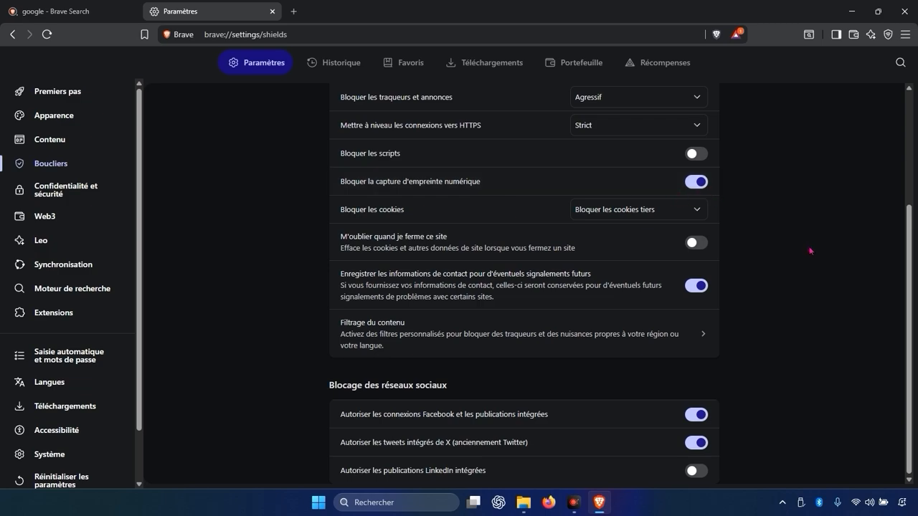
{"action": "left_click", "coordinate": [640, 213]}
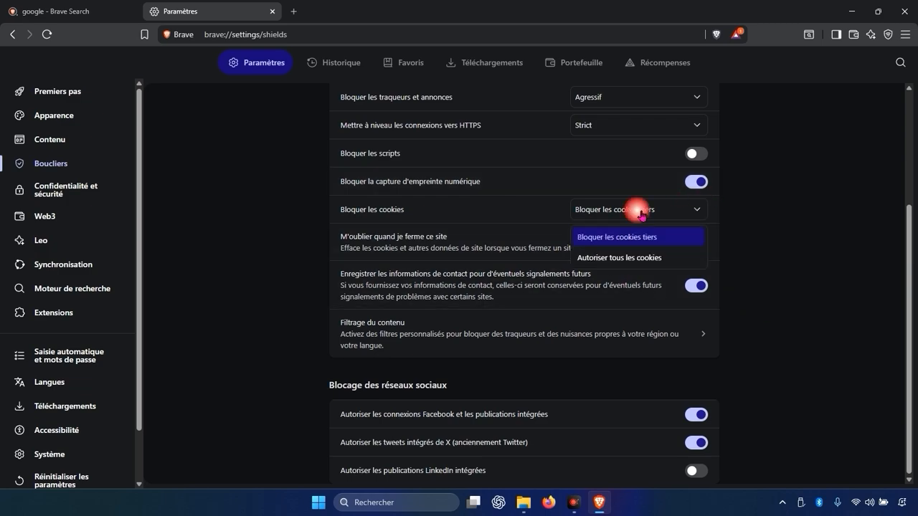
{"action": "left_click", "coordinate": [640, 212]}
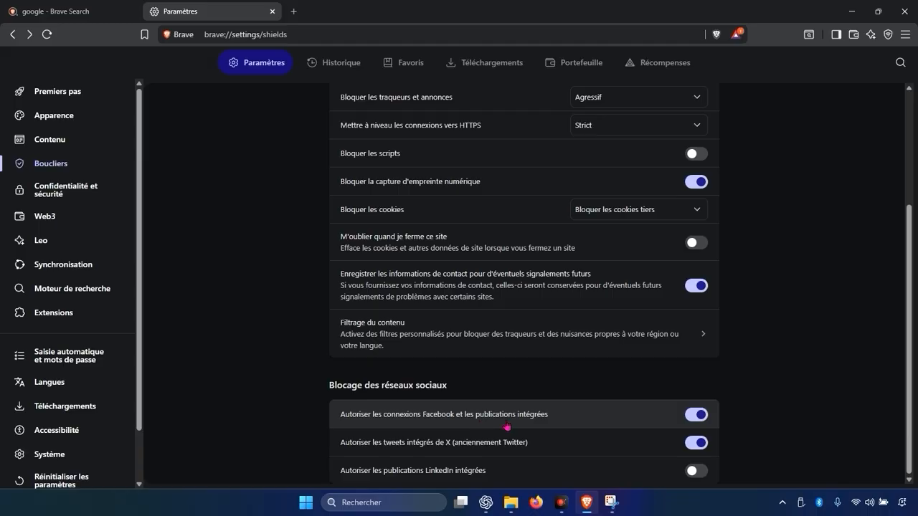
Disallow Facebook logins and embedded posts as well as embedded X tweets, and close Brave with all its tabs
{"action": "left_click", "coordinate": [696, 415]}
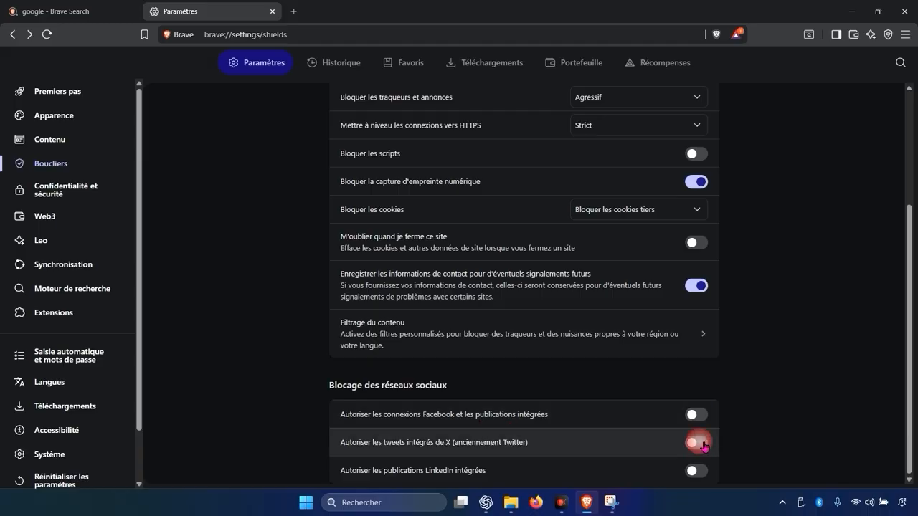
{"action": "left_click", "coordinate": [701, 443]}
{"action": "left_click", "coordinate": [904, 9]}
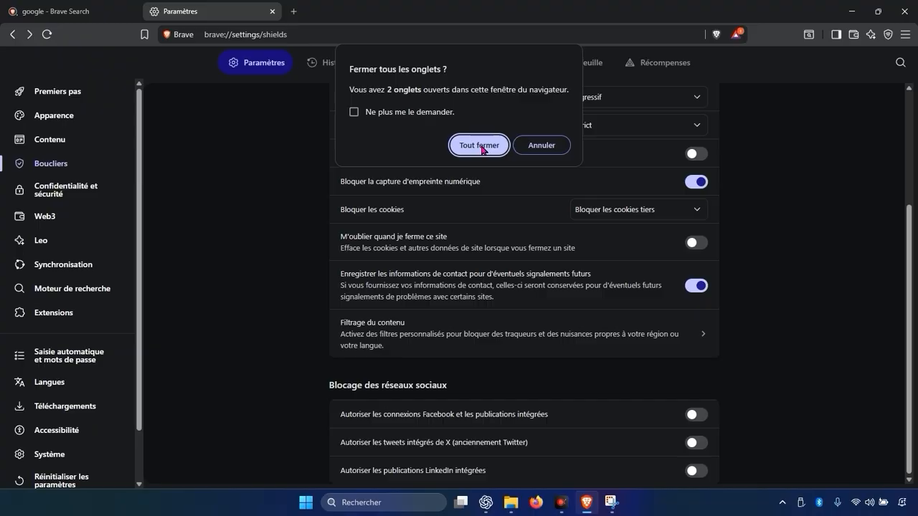
{"action": "left_click", "coordinate": [480, 147]}
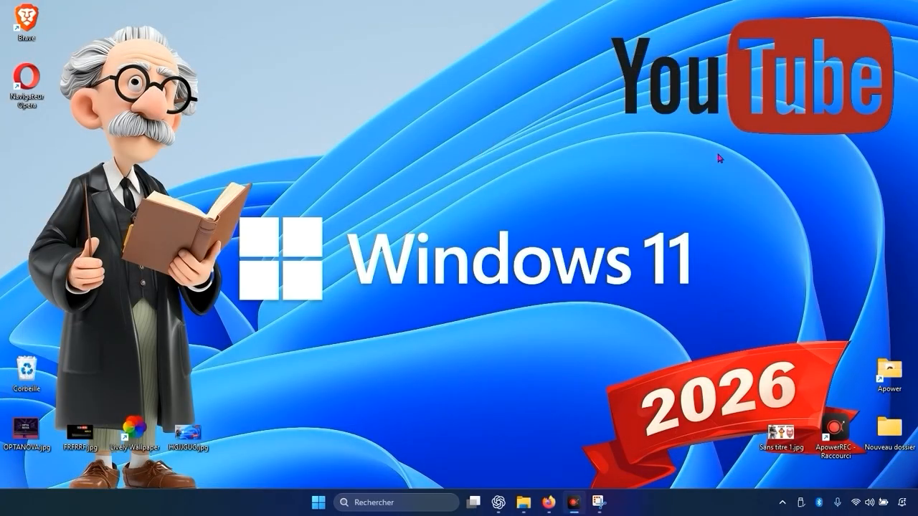
Switch to Opera, open the dialog for deleting browsing data and cancel it to stay in the settings page
{"action": "double_click", "coordinate": [26, 93]}
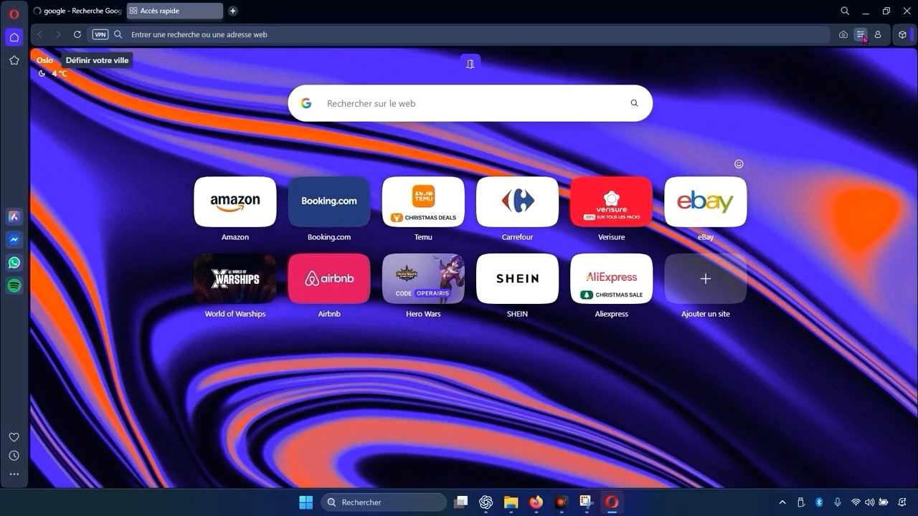
{"action": "left_click", "coordinate": [860, 34]}
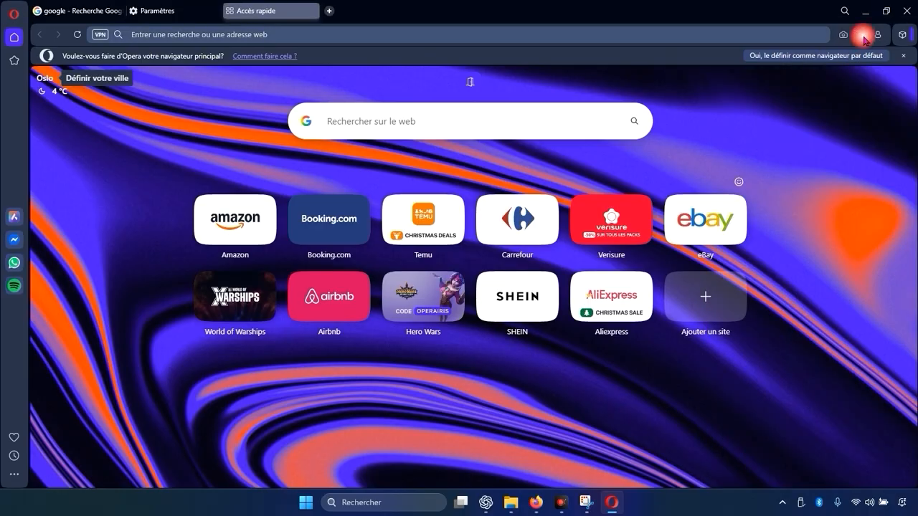
{"action": "left_click", "coordinate": [860, 34]}
{"action": "scroll", "coordinate": [853, 220], "scroll_direction": "down", "scroll_amount": 10}
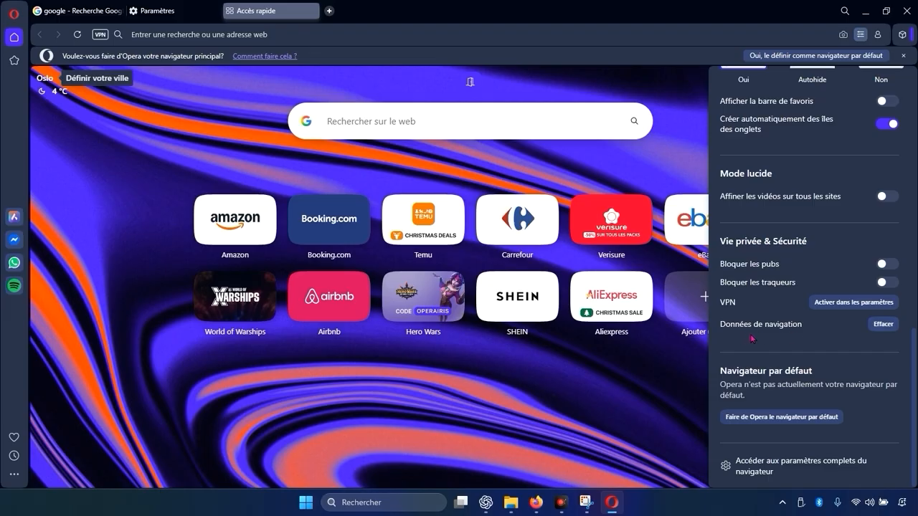
{"action": "left_click", "coordinate": [883, 324]}
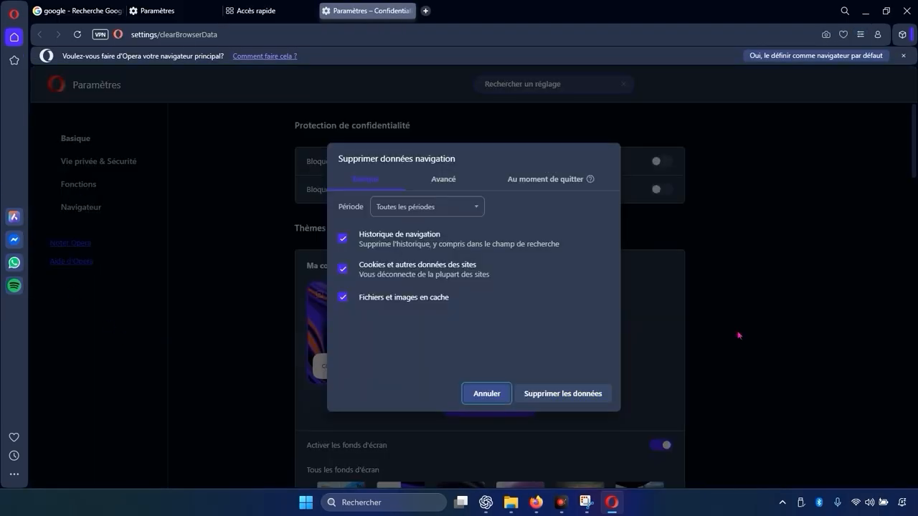
{"action": "left_click", "coordinate": [500, 394]}
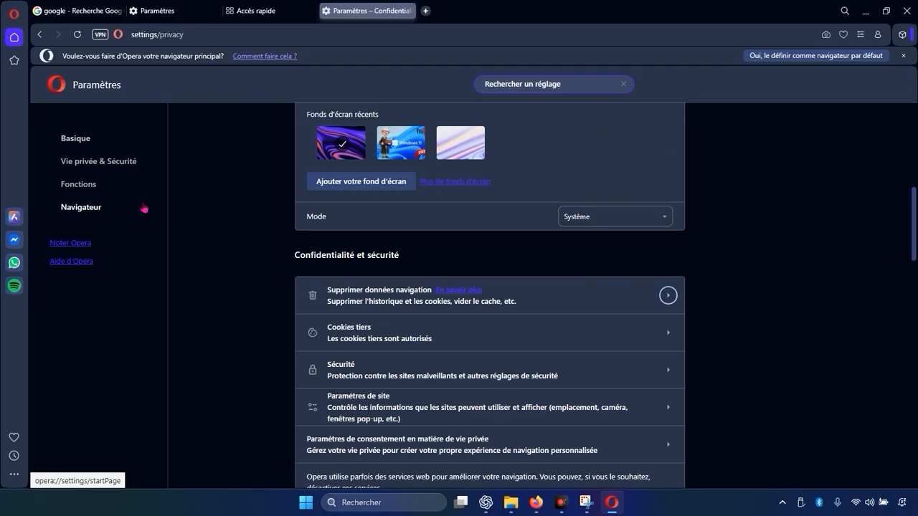
Enable "Bloquer les traqueurs" and "Bloquer les pubs" in Opera's Basique privacy protection settings
{"action": "left_click", "coordinate": [85, 145]}
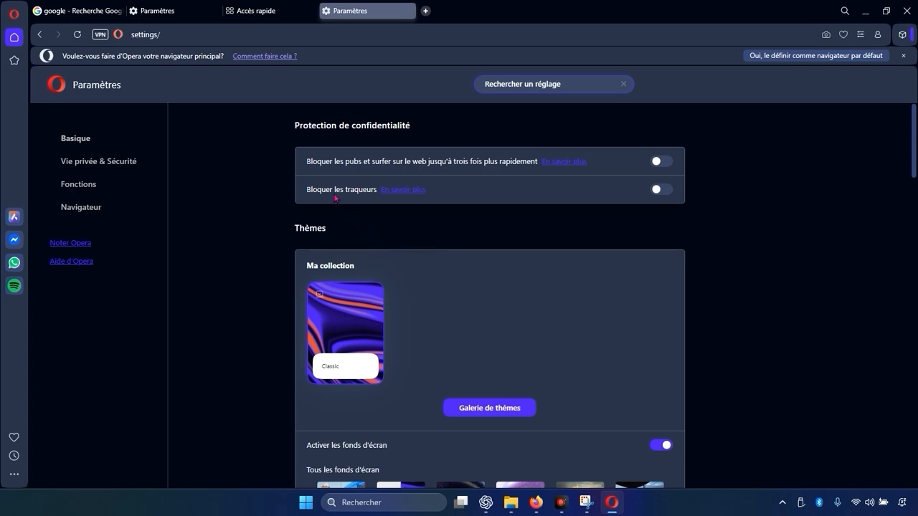
{"action": "left_click", "coordinate": [660, 190]}
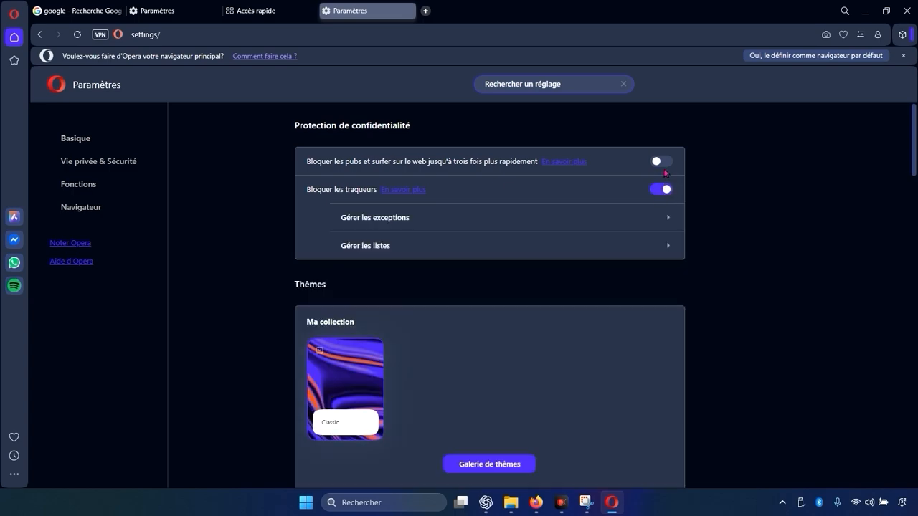
{"action": "left_click", "coordinate": [660, 162]}
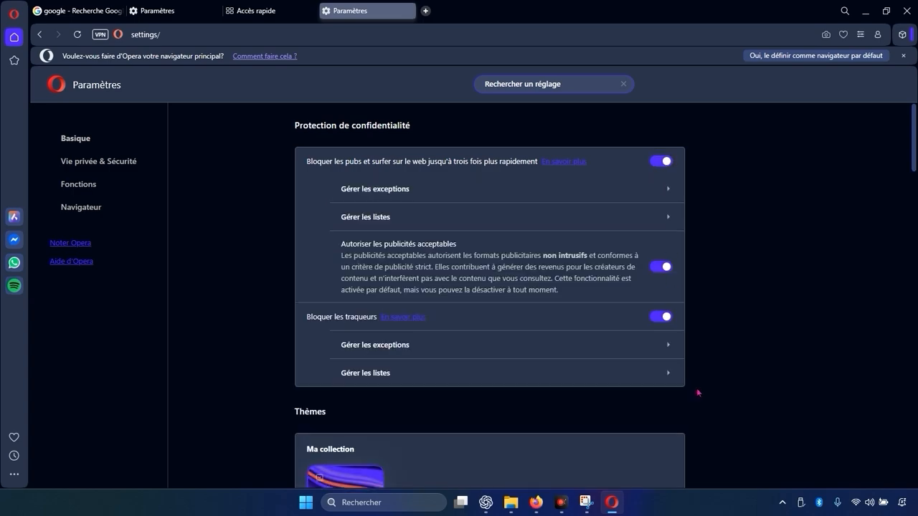